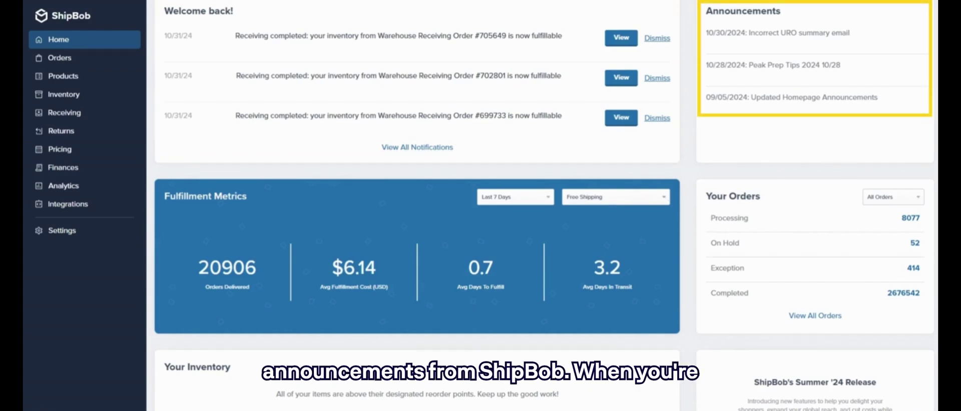
Open Integrations and scroll through the catalog of available app cards
click(68, 204)
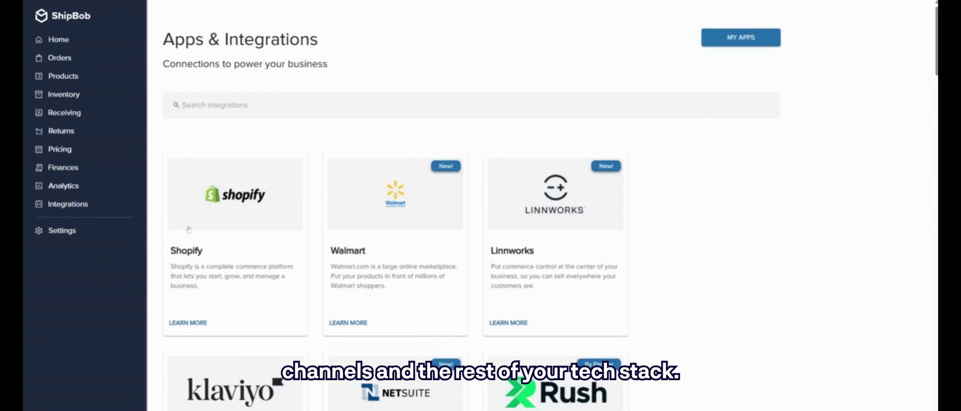
scroll(380, 261, down, 2)
scroll(379, 261, down, 9)
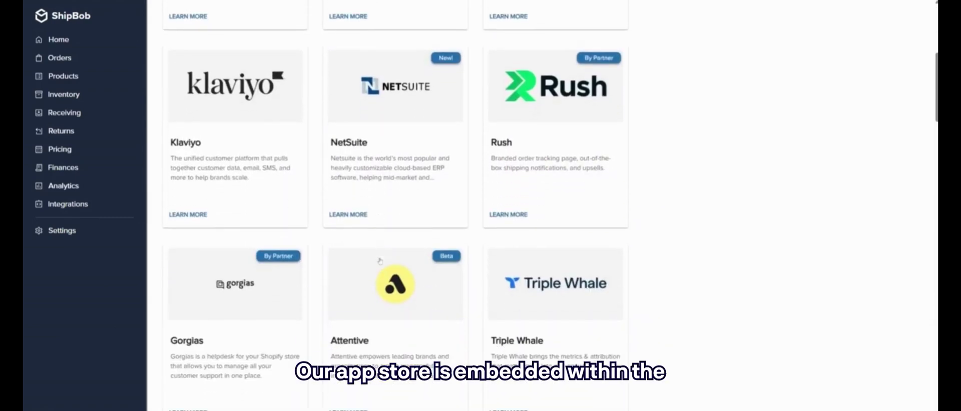
scroll(380, 261, down, 11)
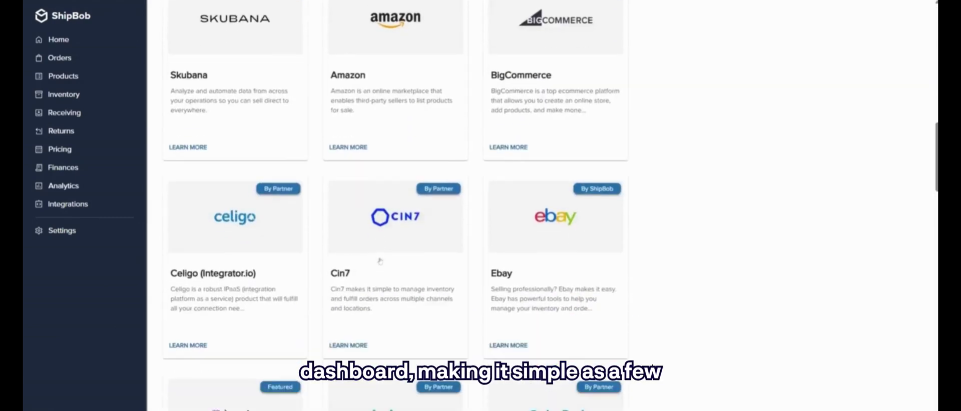
scroll(380, 260, down, 3)
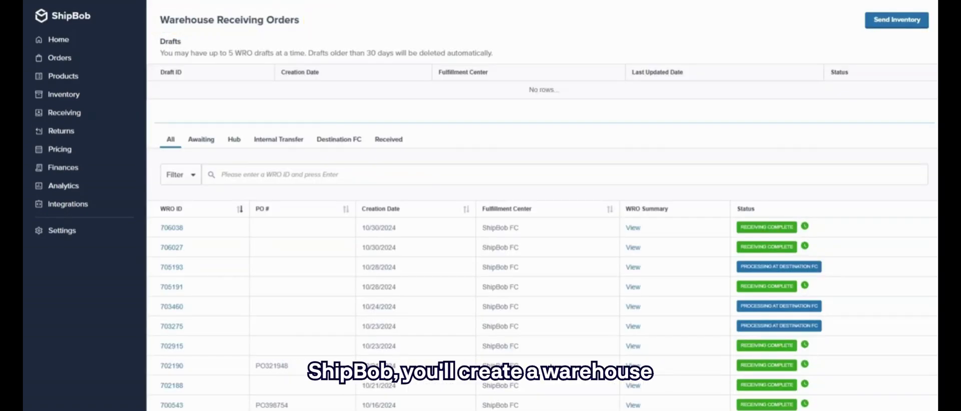
Open the detail page of a Receiving Complete WRO from the Warehouse Receiving Orders table
scroll(335, 116, down, 1)
scroll(335, 115, up, 1)
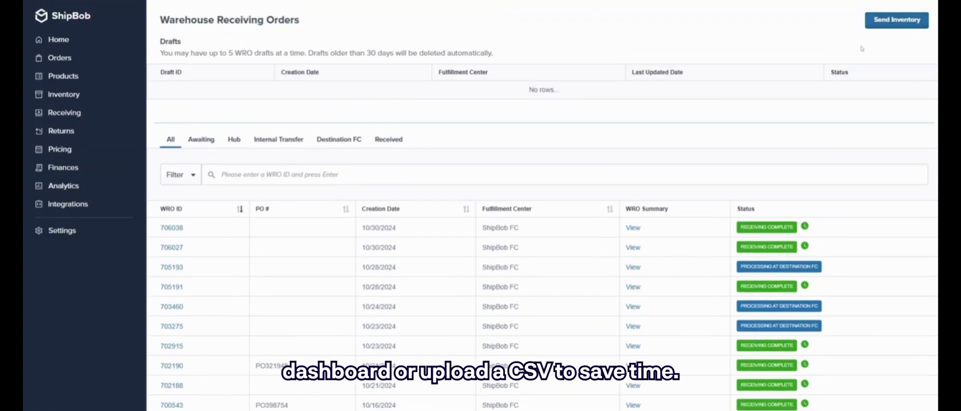
click(174, 247)
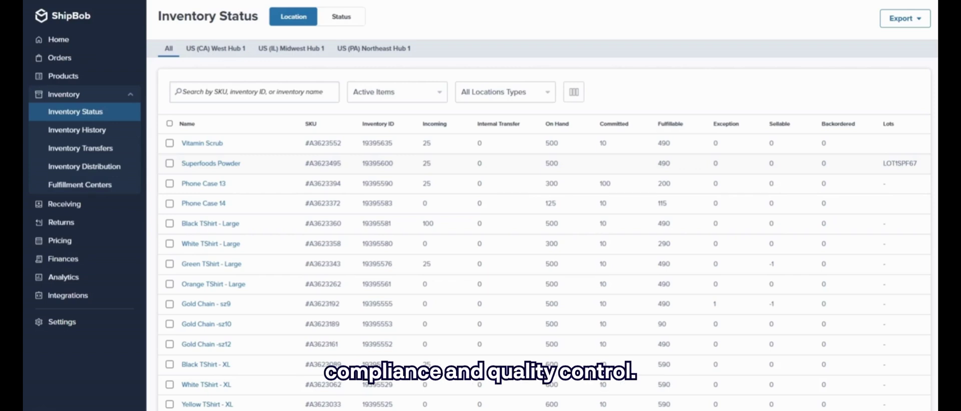
Open Vitamin Scrub GRN from Products and review its fulfillment, packaging and international details
click(76, 76)
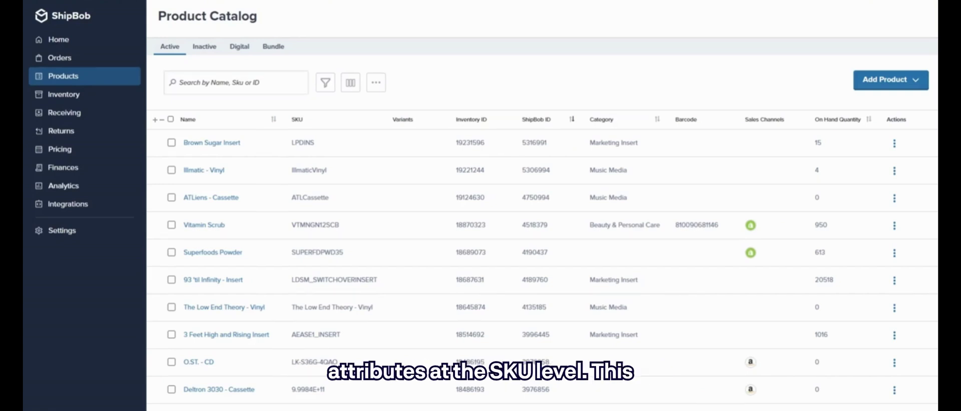
click(211, 225)
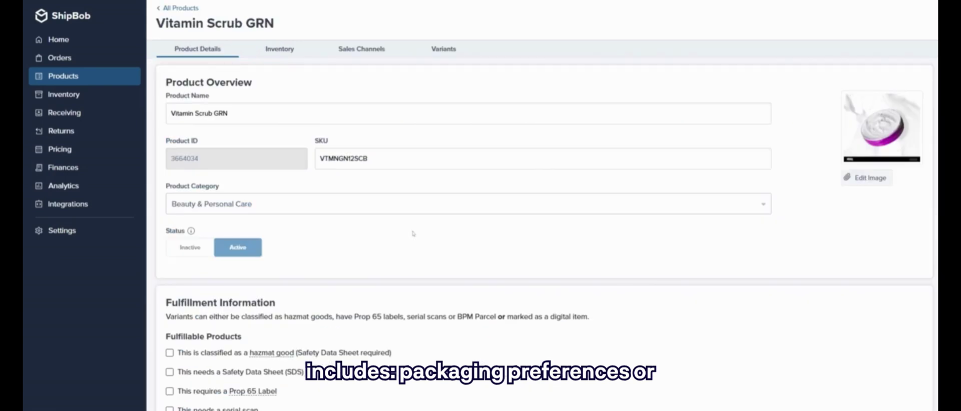
scroll(460, 241, down, 1)
scroll(459, 241, down, 3)
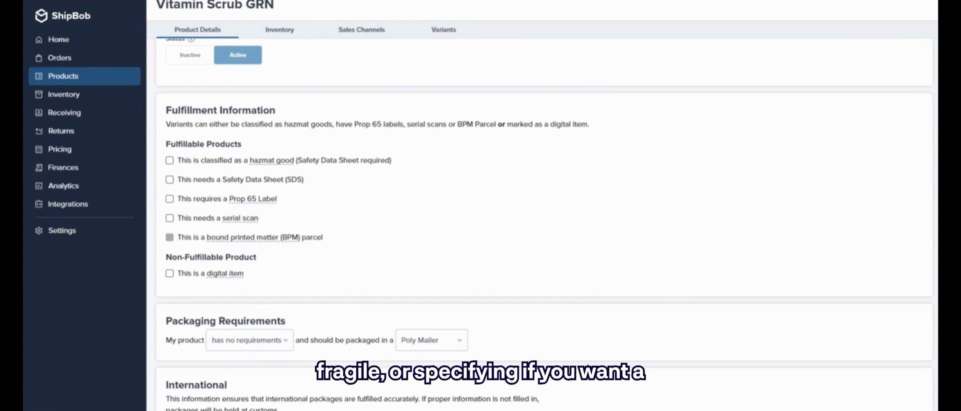
scroll(459, 243, down, 1)
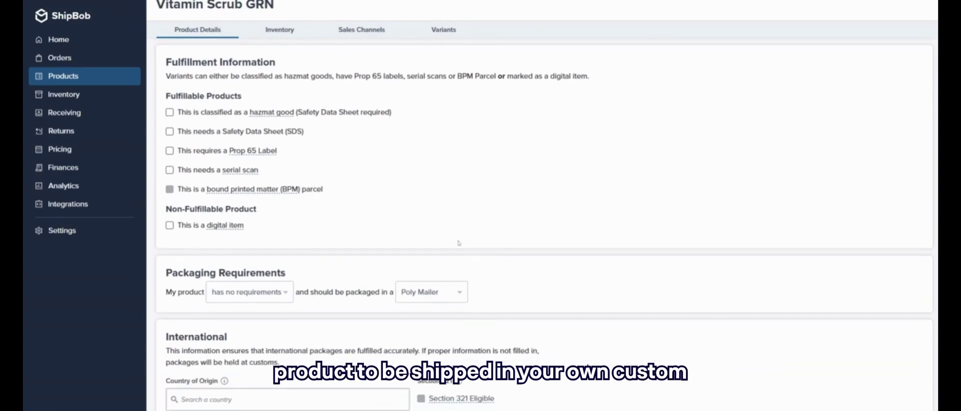
scroll(458, 243, down, 1)
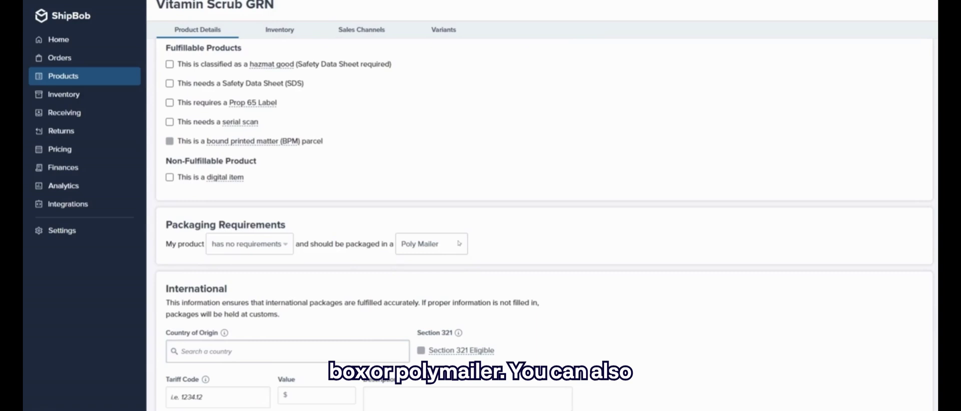
scroll(449, 248, down, 1)
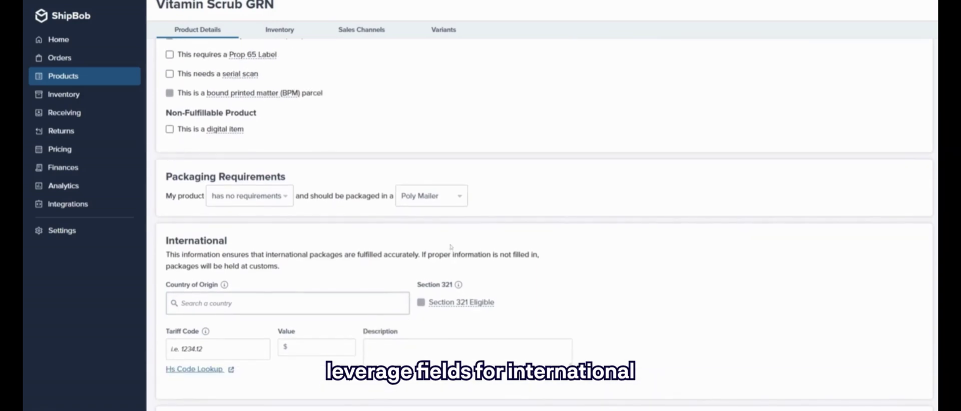
scroll(449, 247, down, 1)
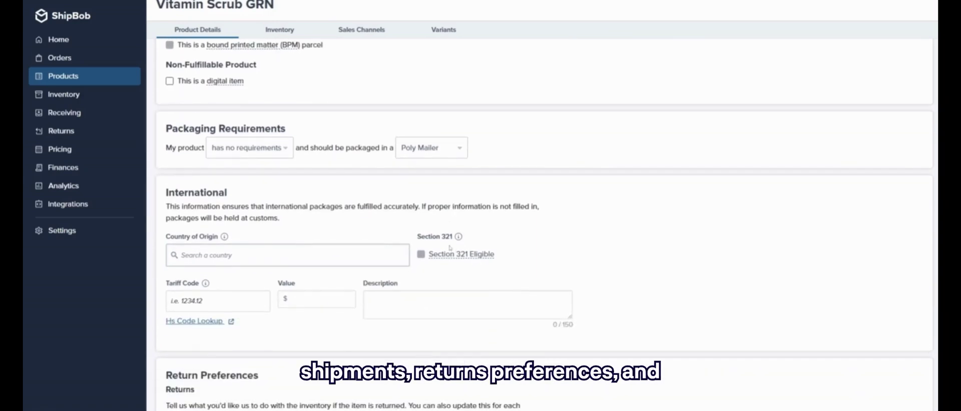
scroll(449, 248, down, 2)
scroll(450, 248, up, 10)
Show Vitamin Scrub GRN's Inventory tab with barcode, dimensions, lot settings and Moreno Valley stock
click(280, 55)
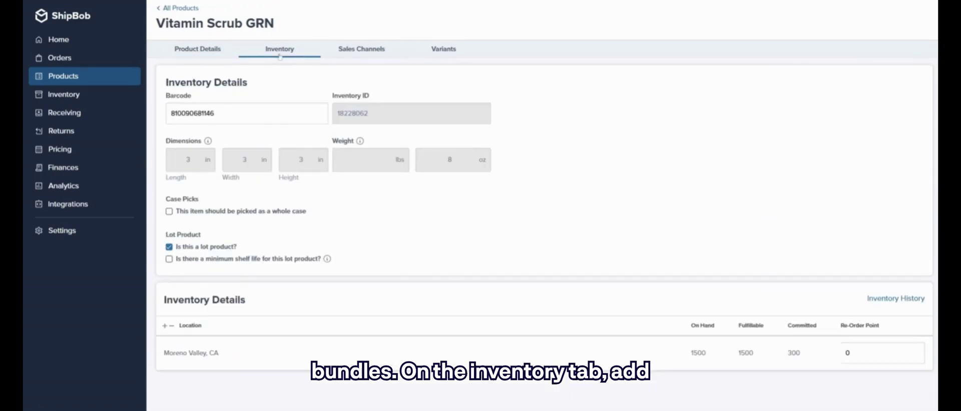
scroll(372, 160, down, 1)
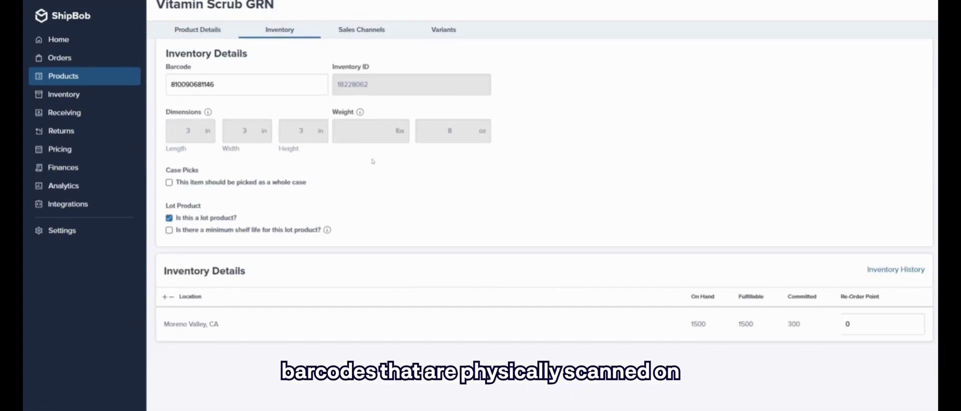
scroll(372, 161, up, 1)
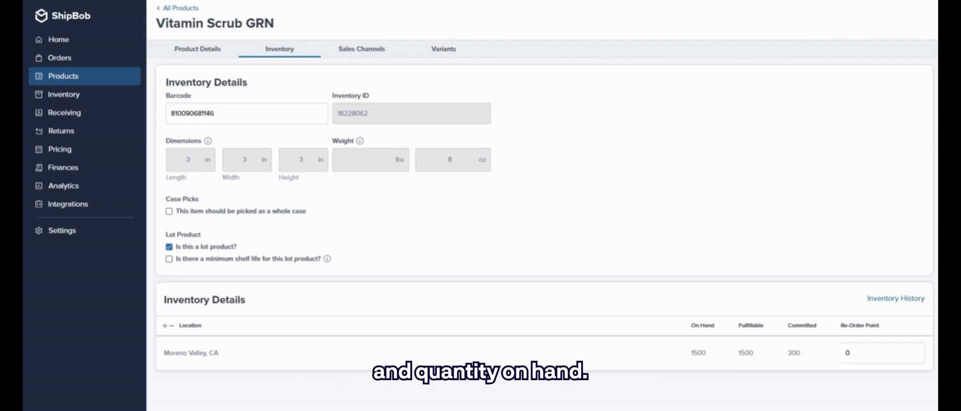
Go to Orders and filter the list to the Delivered tab
click(71, 60)
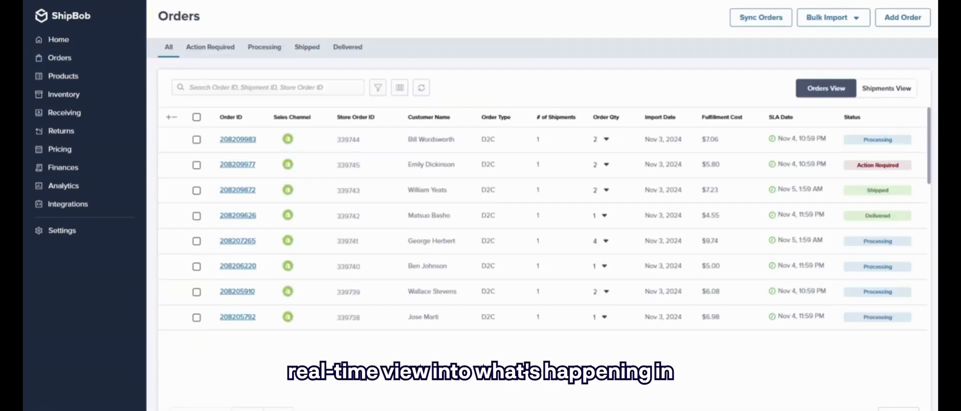
click(353, 52)
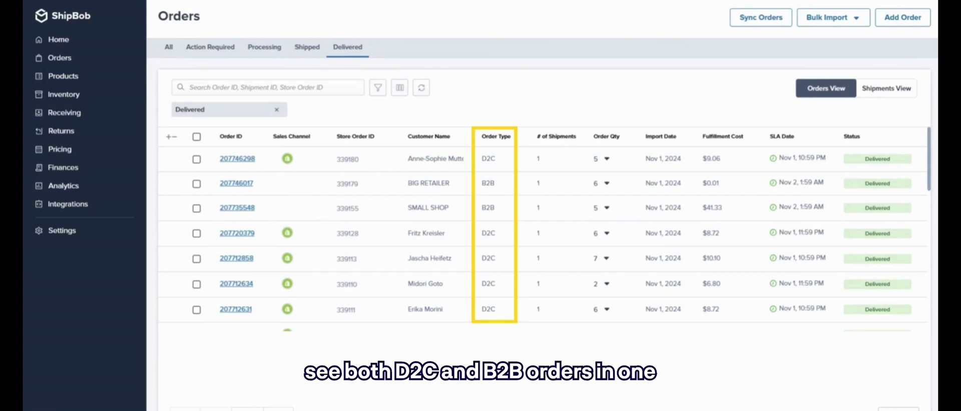
Check the first delivered order's tracking timeline, then review its shipment Cost Breakdown
click(238, 159)
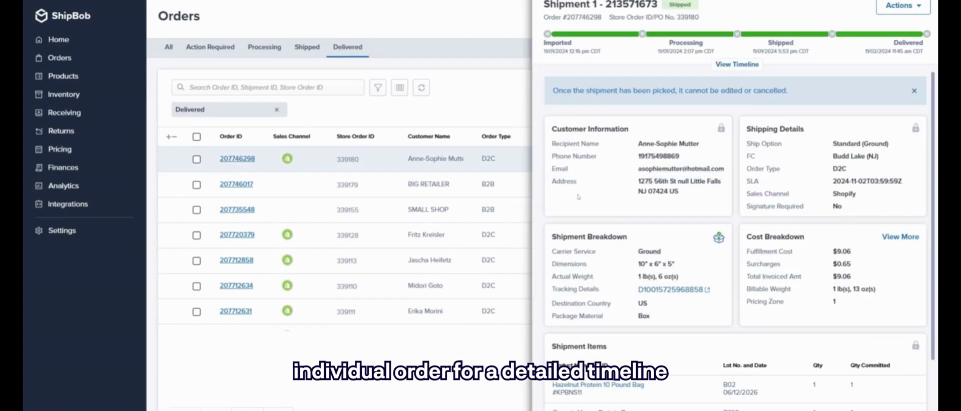
click(739, 65)
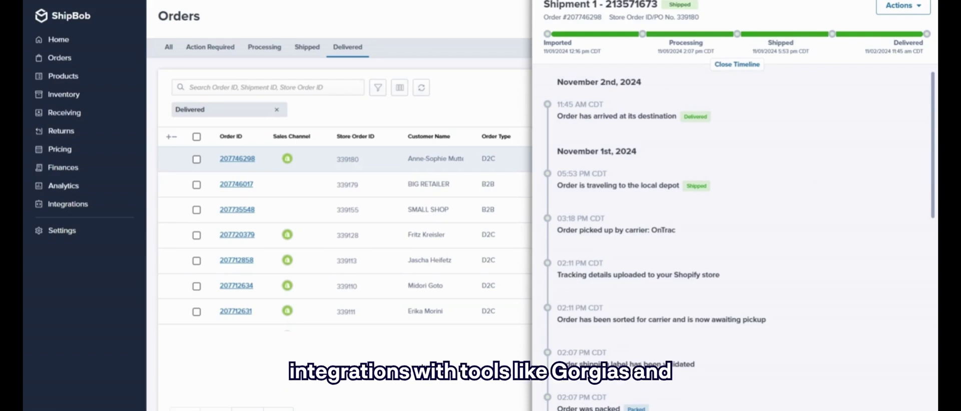
click(737, 64)
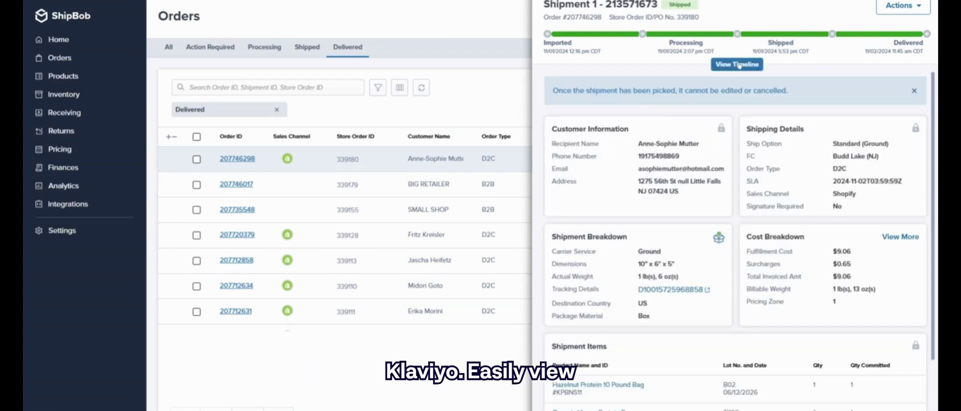
scroll(735, 146, down, 1)
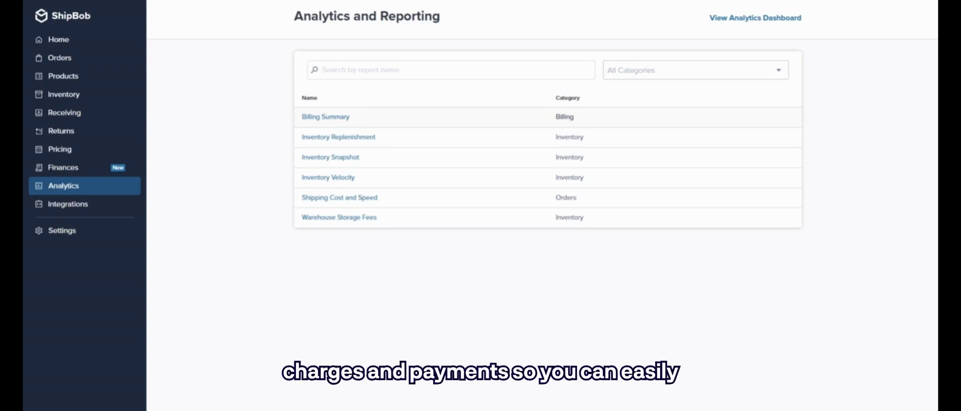
Open the Billing Summary report and scroll through its contents
click(325, 119)
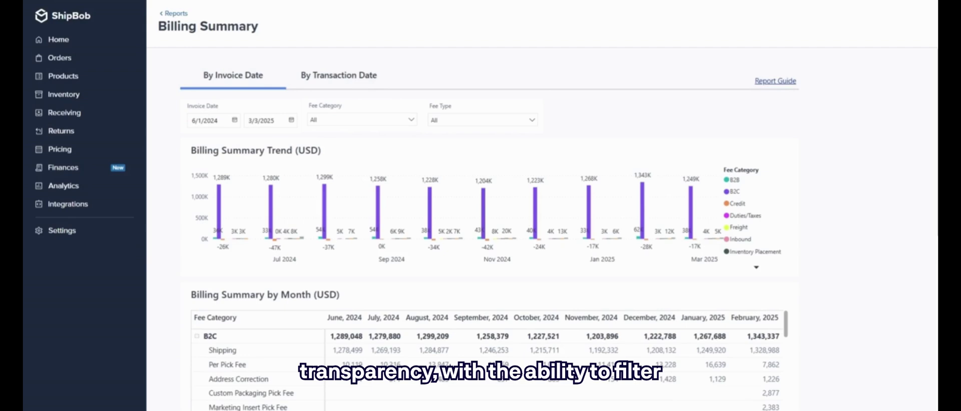
scroll(660, 192, down, 3)
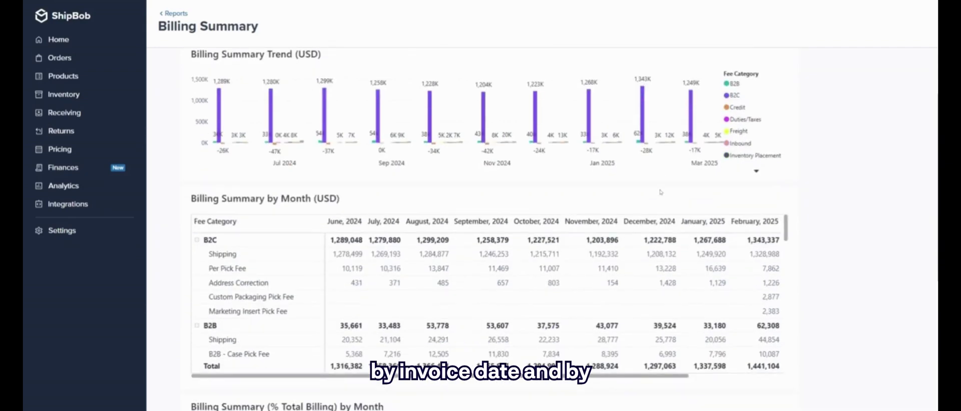
scroll(661, 192, up, 3)
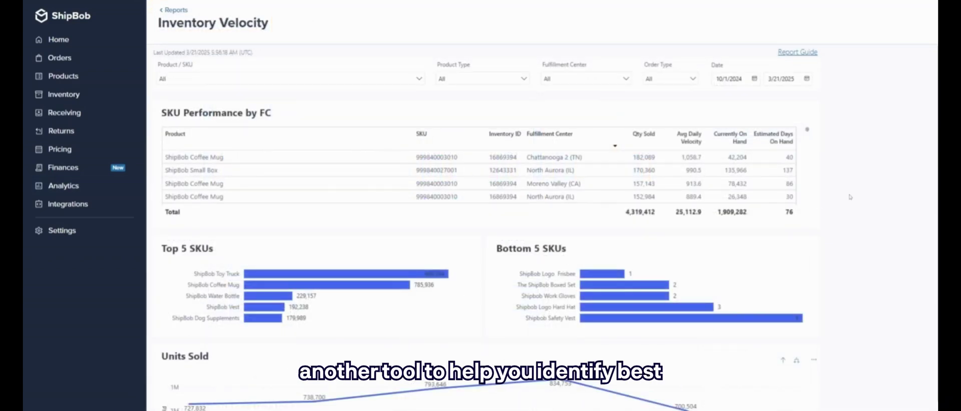
Scroll through the Inventory Velocity report's SKU performance by fulfillment center and top/bottom SKUs
scroll(850, 197, down, 1)
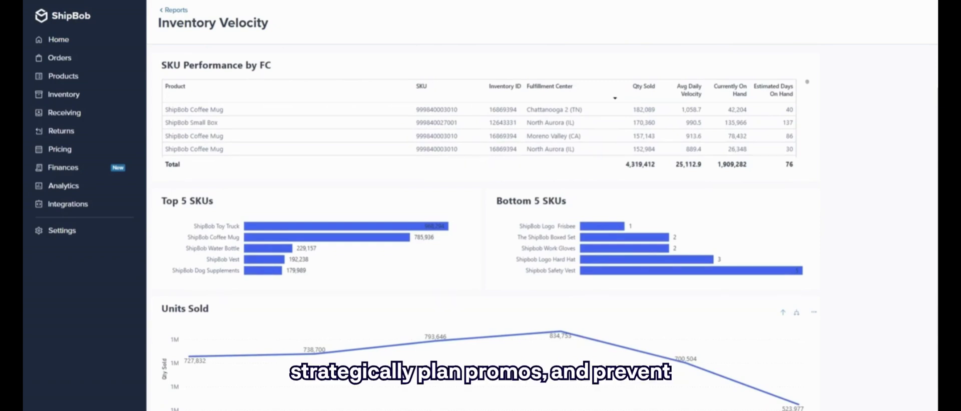
scroll(850, 196, up, 1)
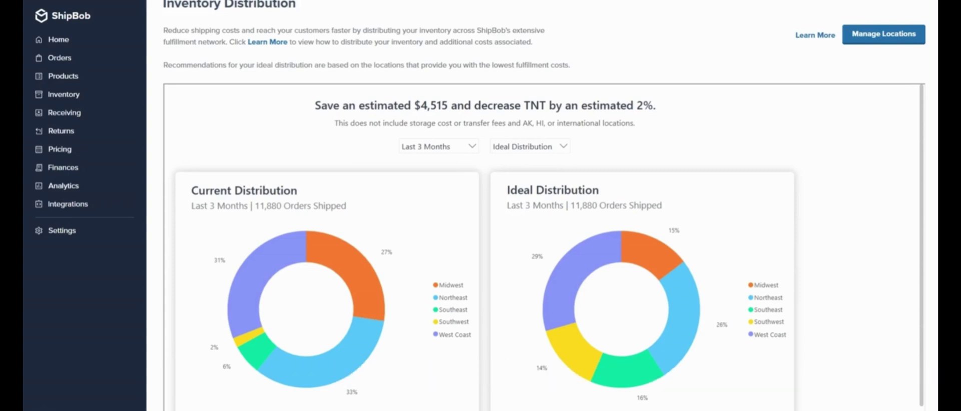
scroll(902, 167, down, 4)
scroll(902, 168, down, 2)
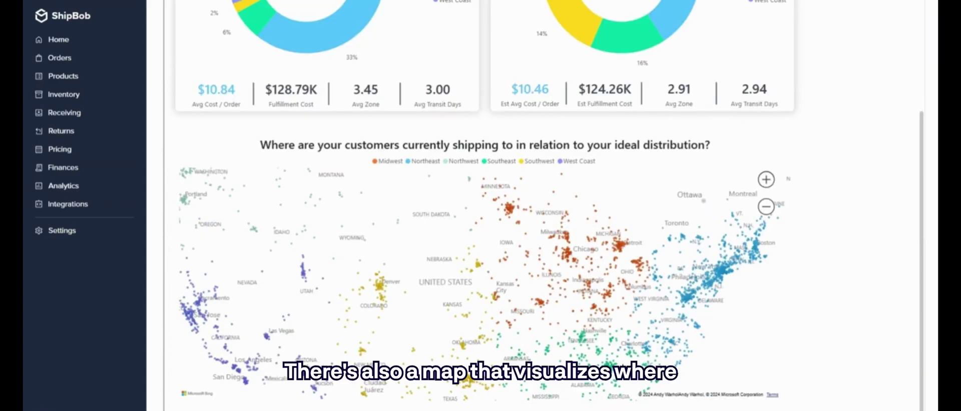